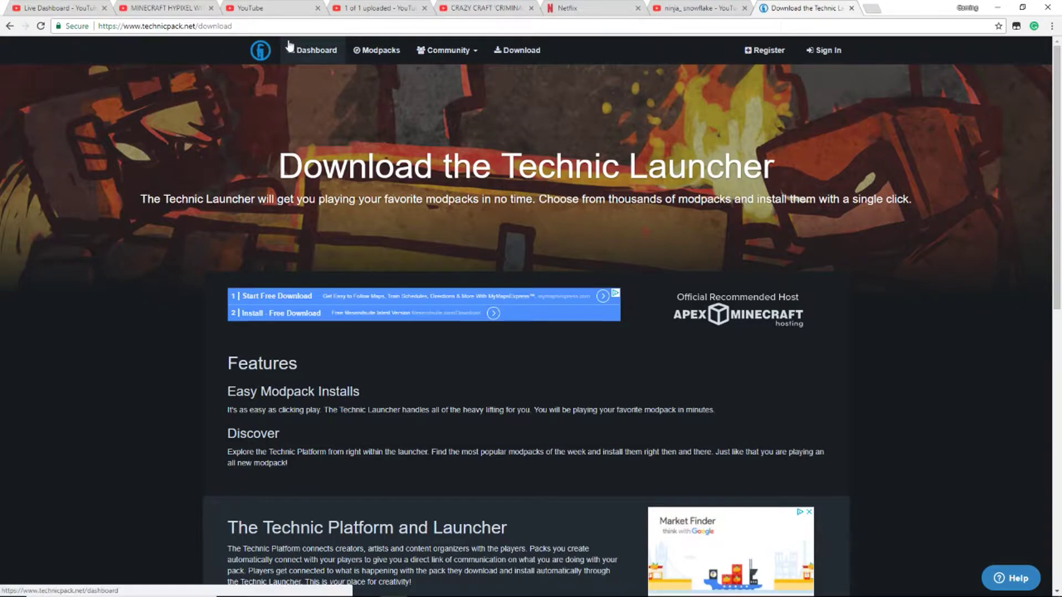
pyautogui.scroll(-3, 534, 212)
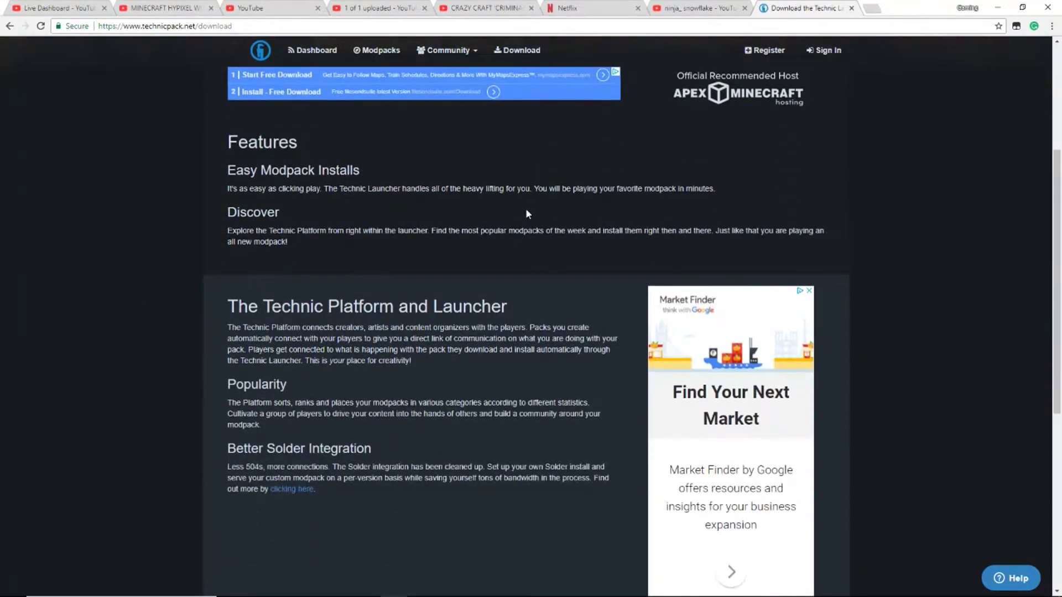
pyautogui.scroll(-2, 525, 208)
pyautogui.scroll(-2, 523, 209)
# Download TechnicLauncher.exe for Windows from the technicpack.net download page
pyautogui.click(444, 398)
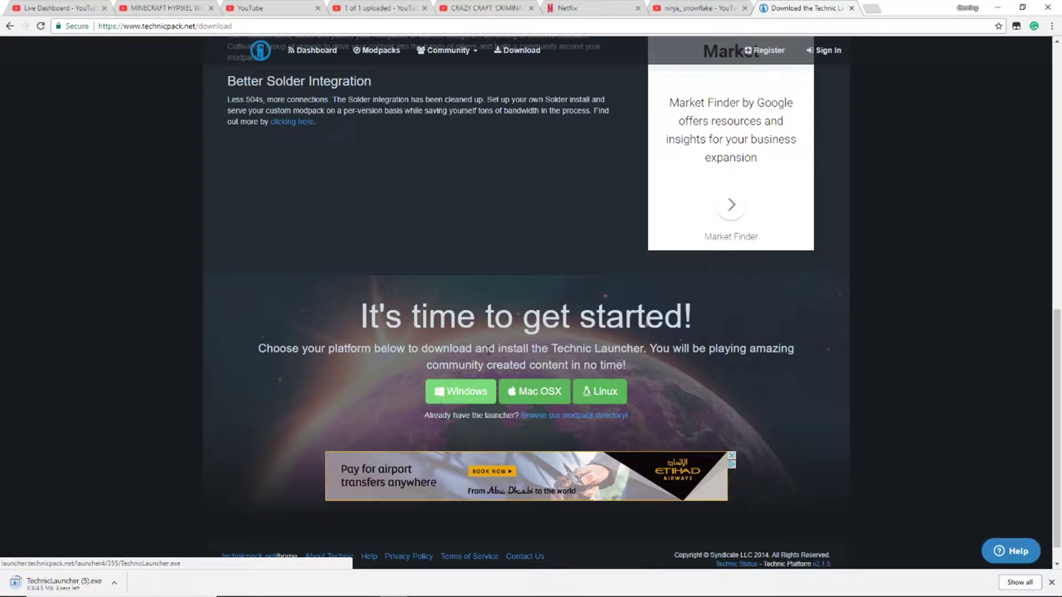
# Run the downloaded TechnicLauncher.exe, log out, and log back in with the saved Mojang account
pyautogui.click(58, 584)
pyautogui.click(558, 317)
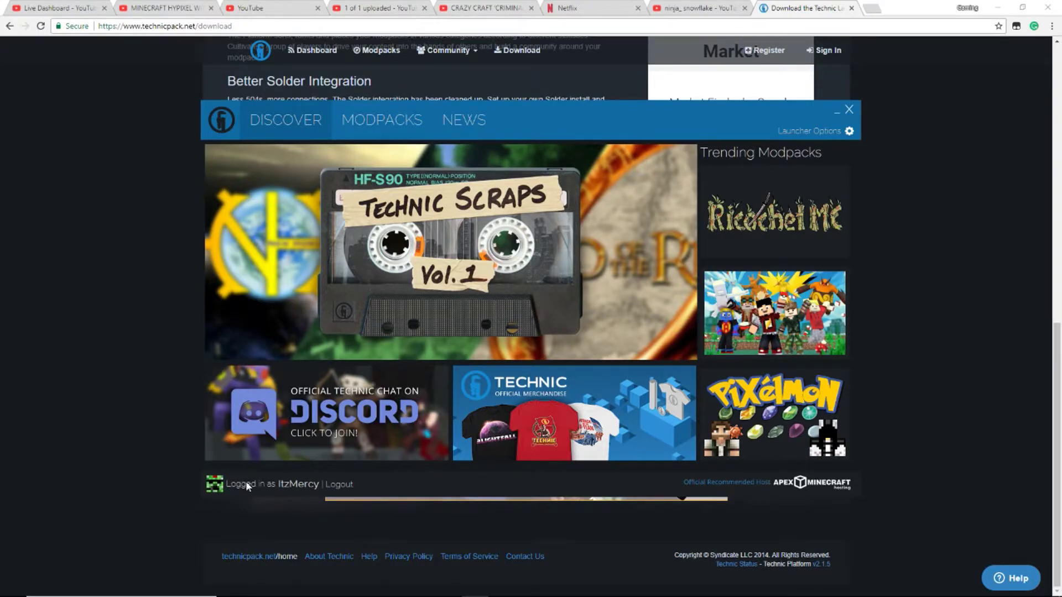
pyautogui.click(346, 493)
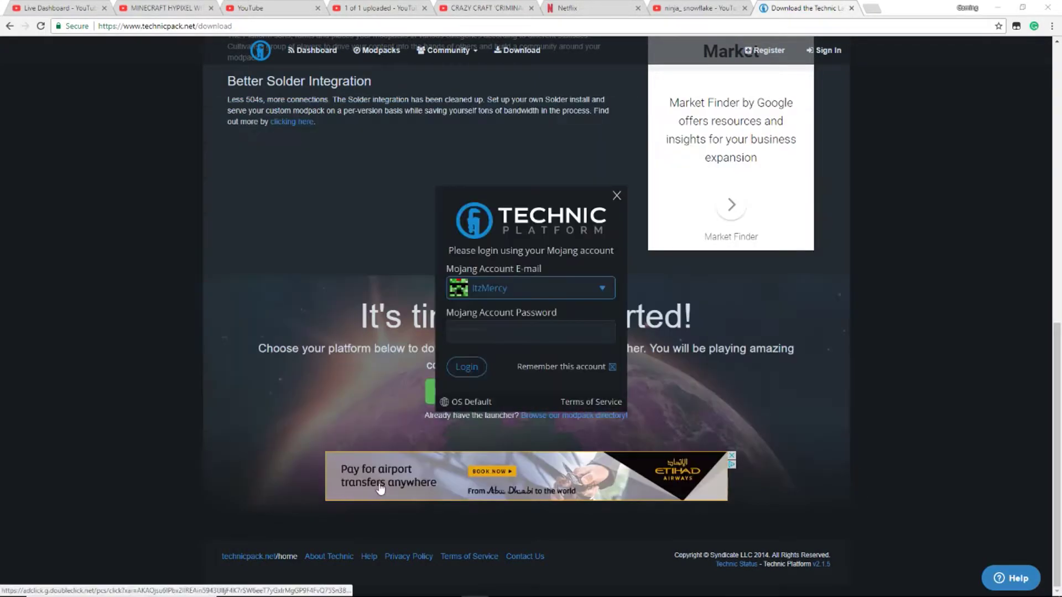
pyautogui.click(509, 288)
pyautogui.click(509, 310)
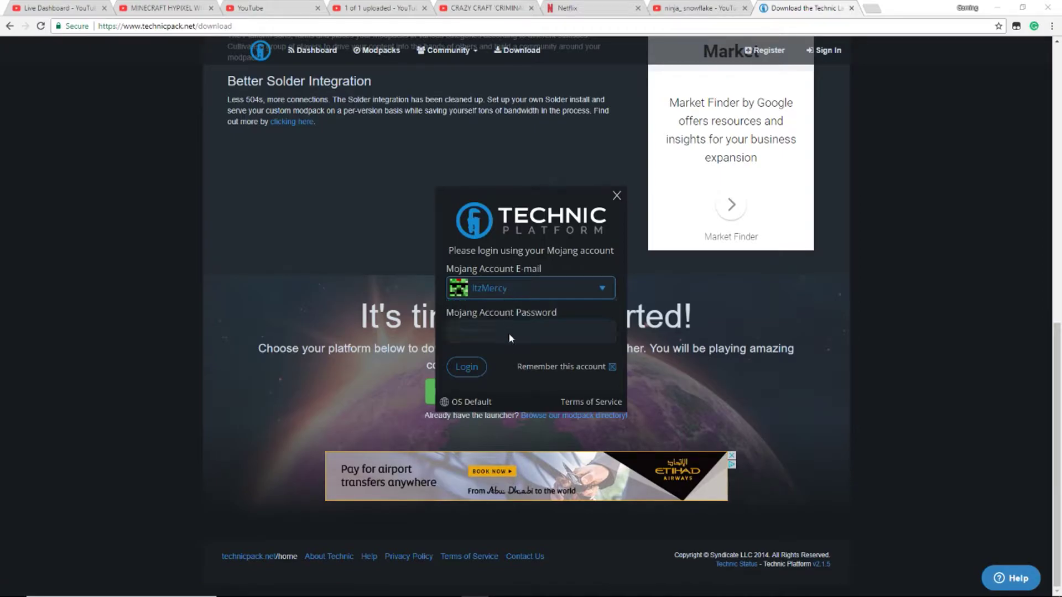
pyautogui.click(462, 371)
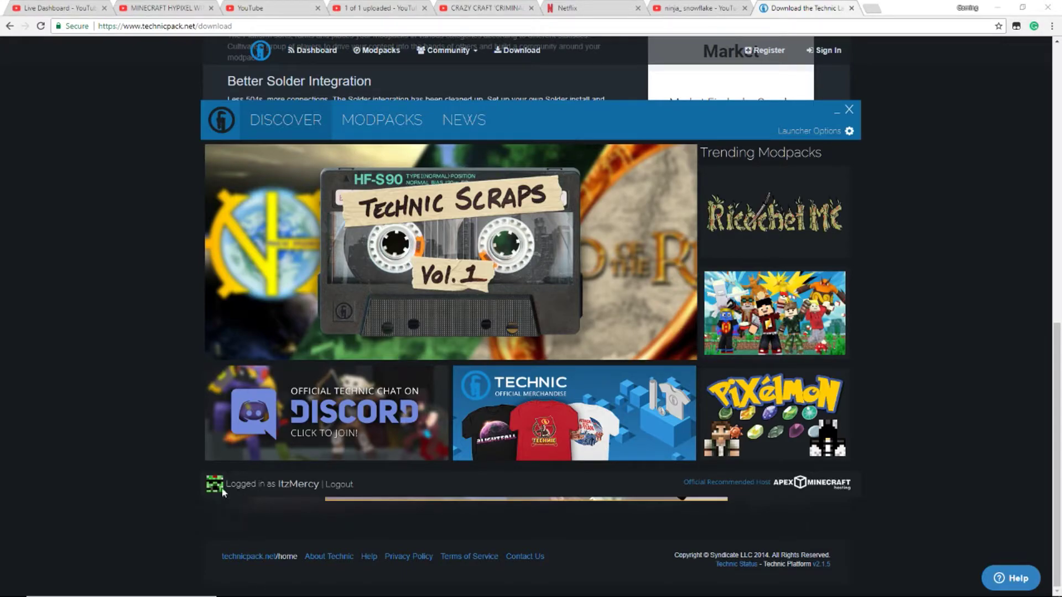
# In the Modpacks list, search 'crazy craft' and select The New Crazy Craft 3.0.2
pyautogui.click(398, 132)
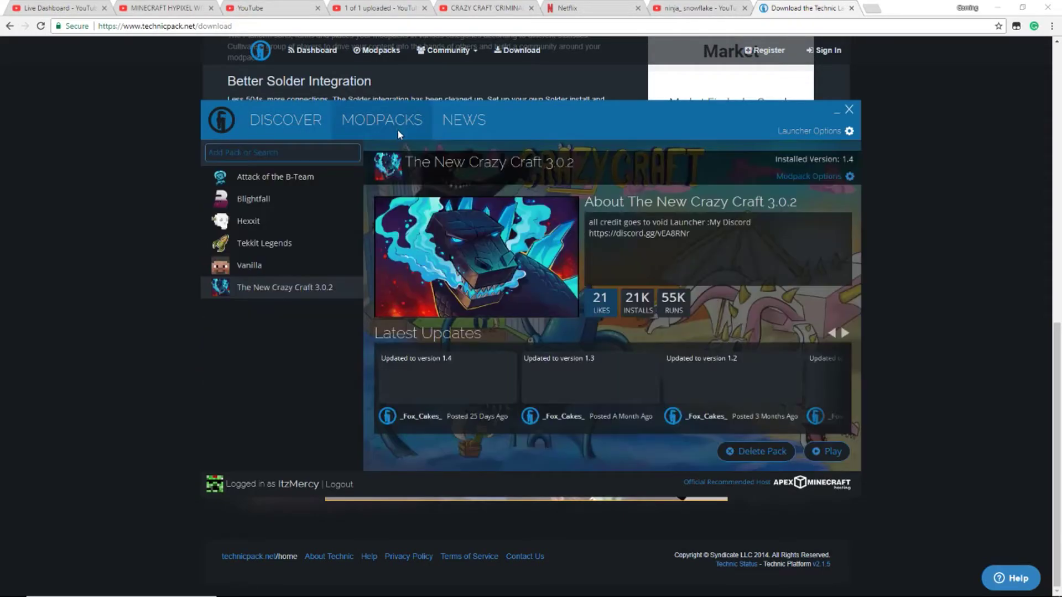
pyautogui.click(325, 155)
pyautogui.write('crazy ')
pyautogui.write('craft')
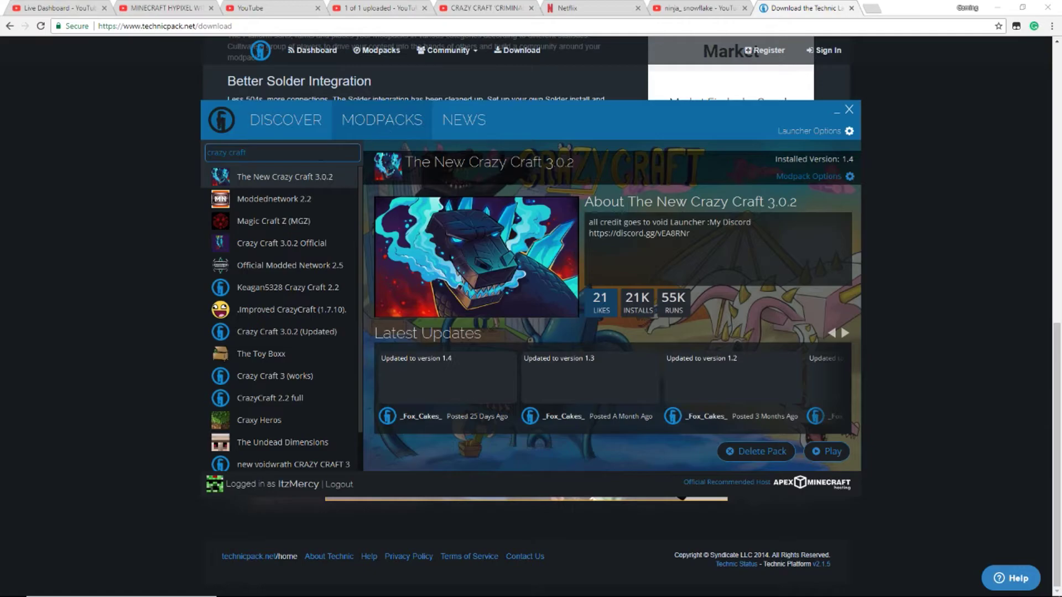
pyautogui.click(307, 127)
pyautogui.click(341, 134)
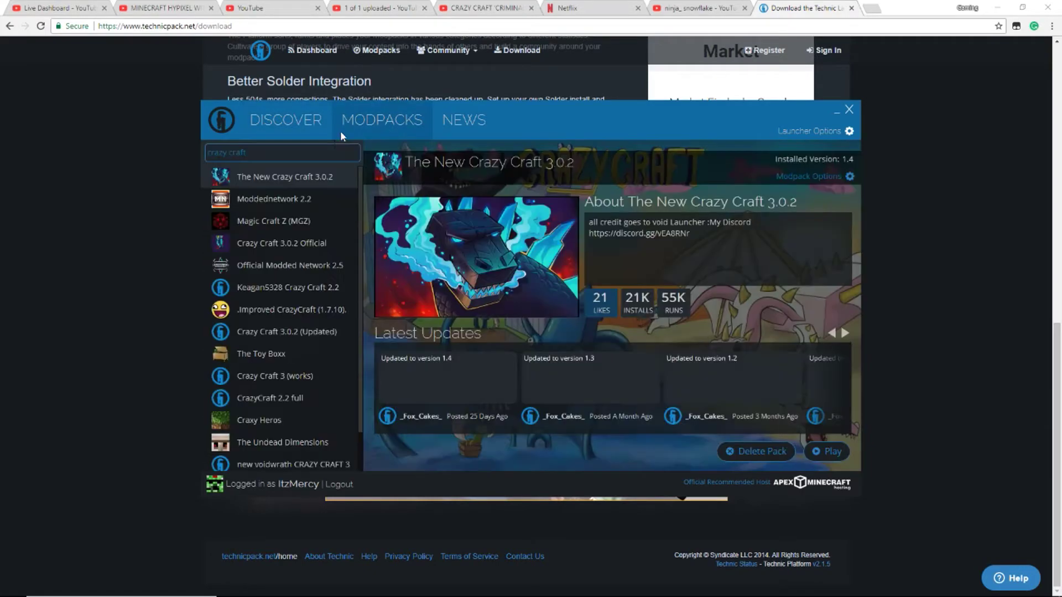
# Cancel the accidental Moddednetwork 2.2 download and return to The New Crazy Craft
pyautogui.click(280, 198)
pyautogui.click(815, 450)
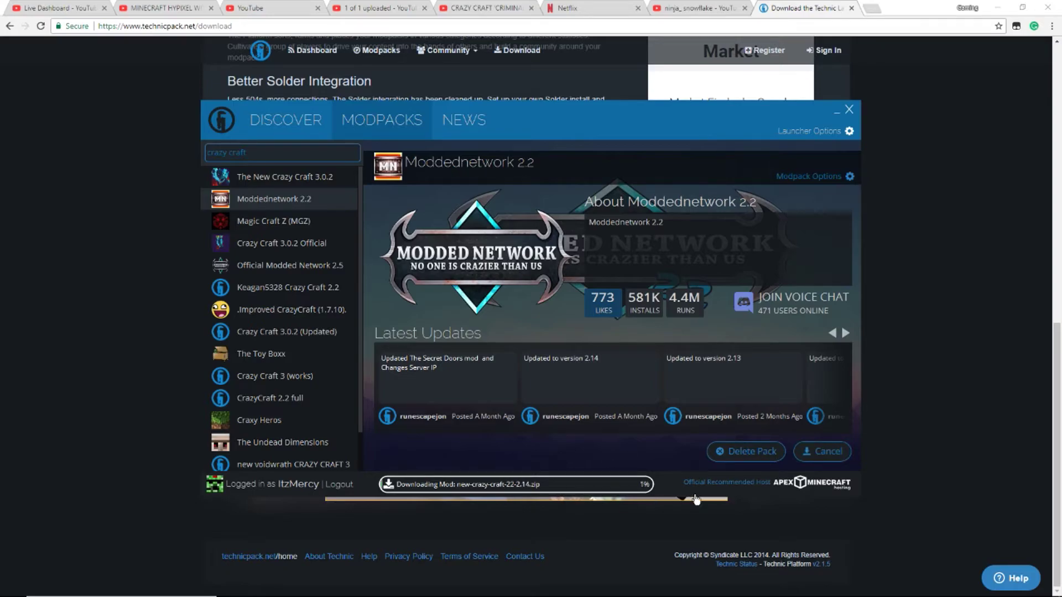
pyautogui.click(273, 311)
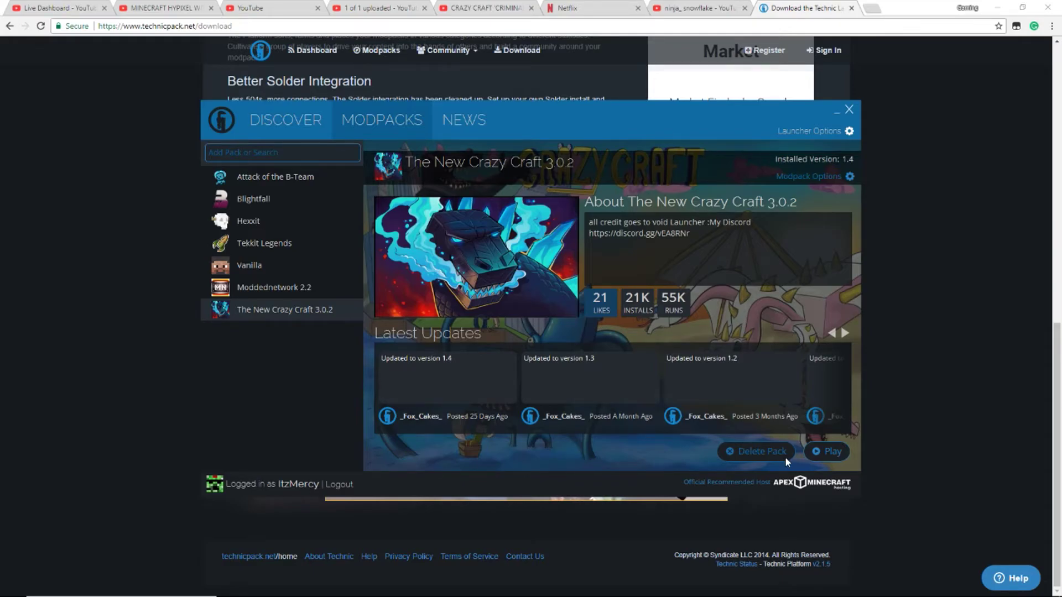
pyautogui.click(847, 133)
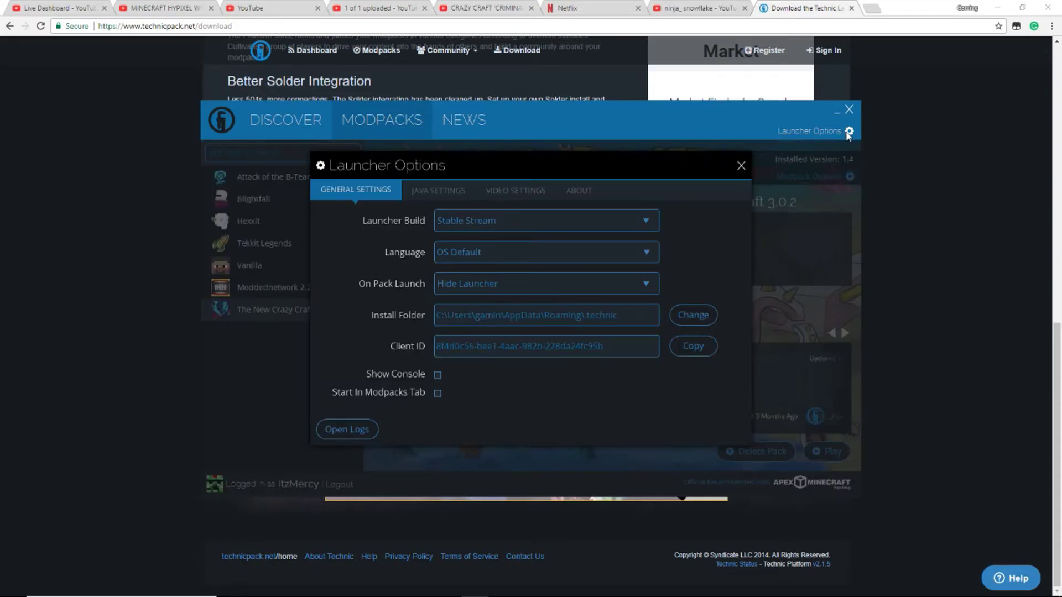
pyautogui.click(412, 193)
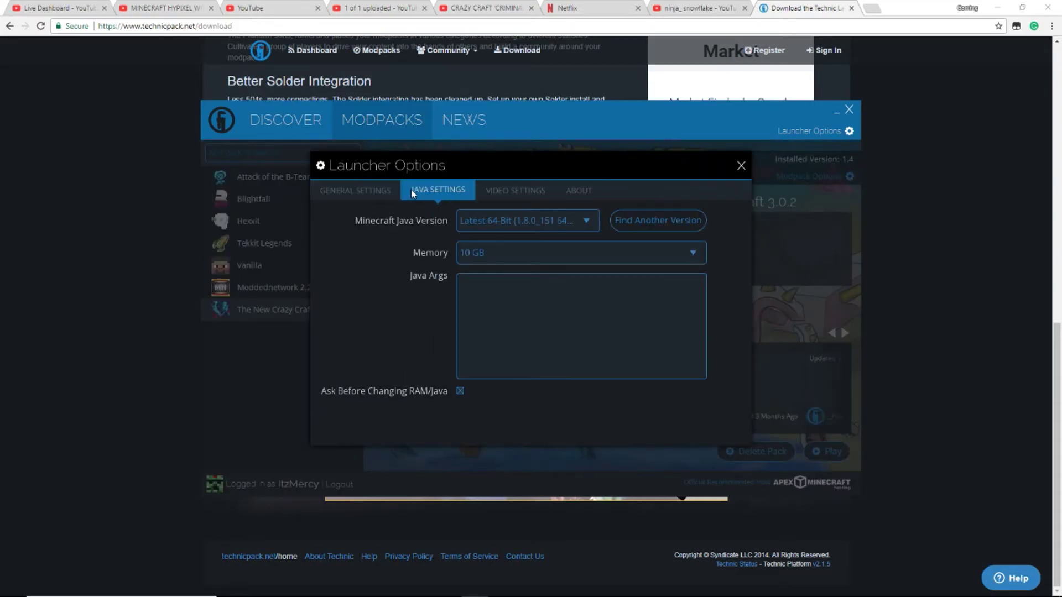
pyautogui.click(496, 254)
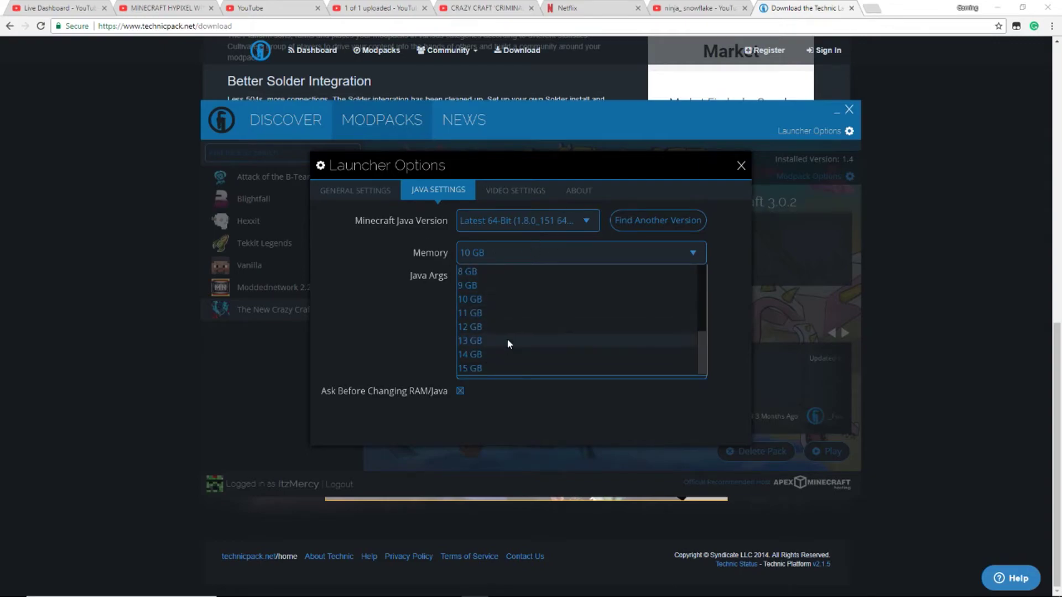
pyautogui.click(464, 299)
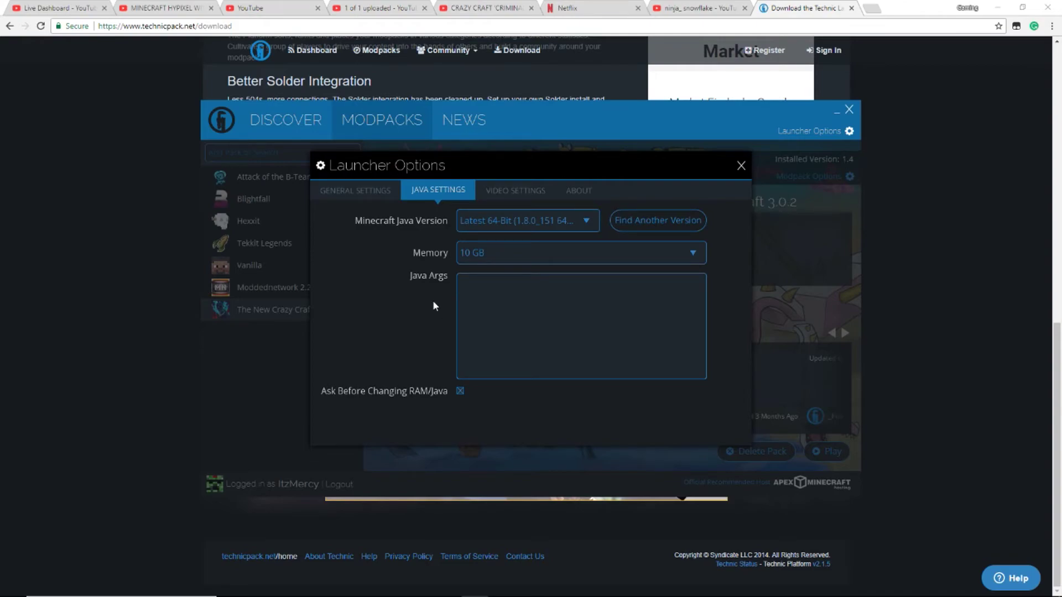
pyautogui.click(496, 254)
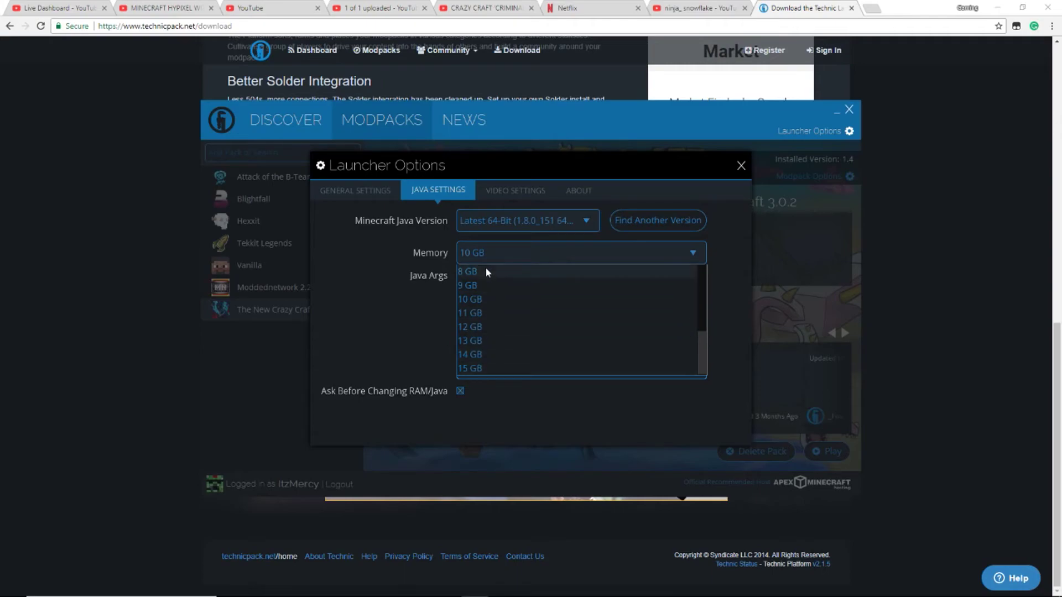
pyautogui.click(482, 299)
pyautogui.click(487, 251)
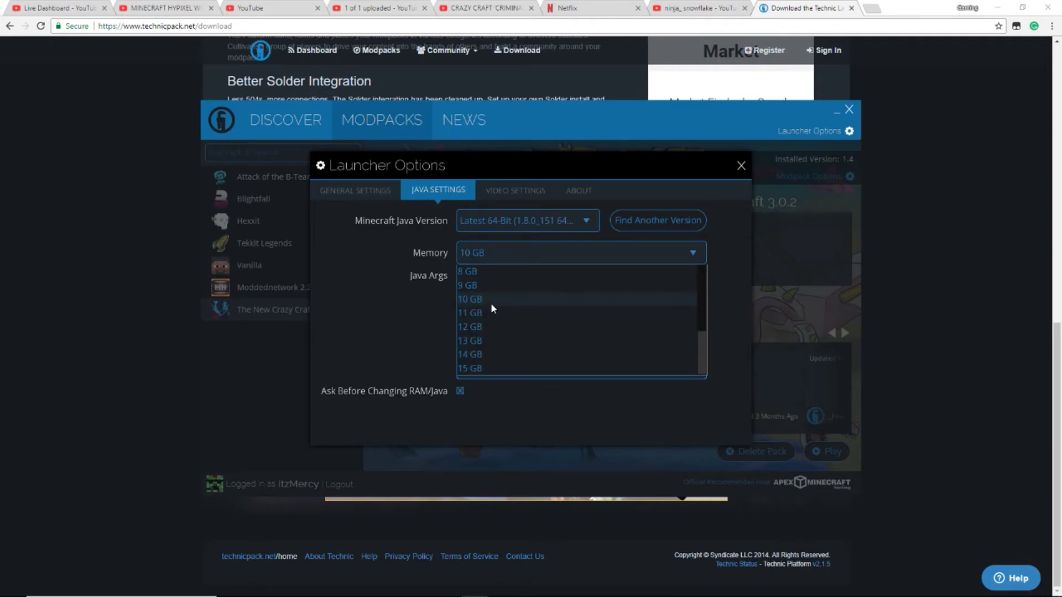
pyautogui.click(368, 302)
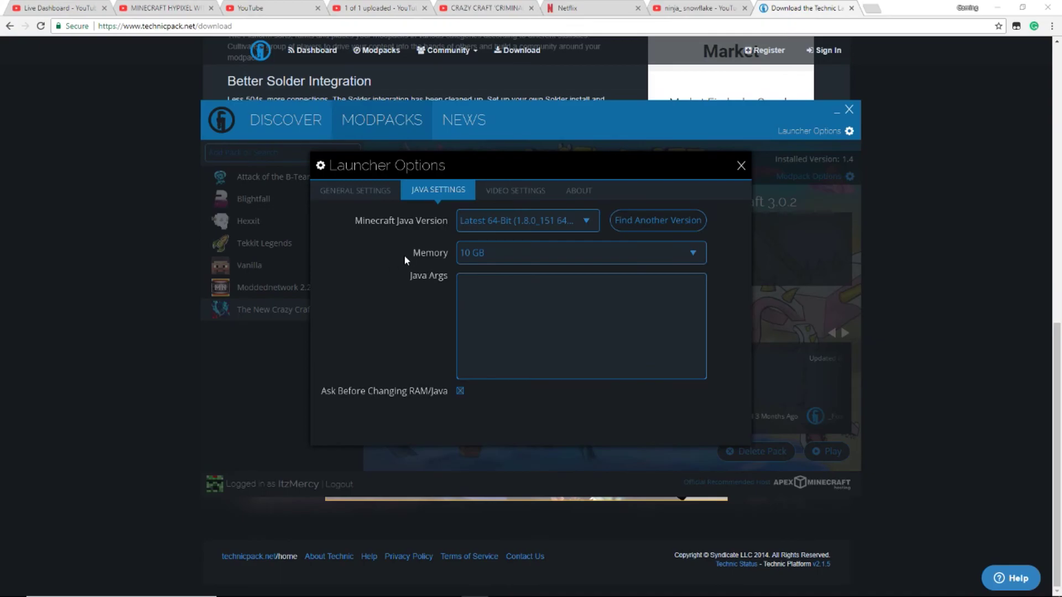
pyautogui.click(370, 195)
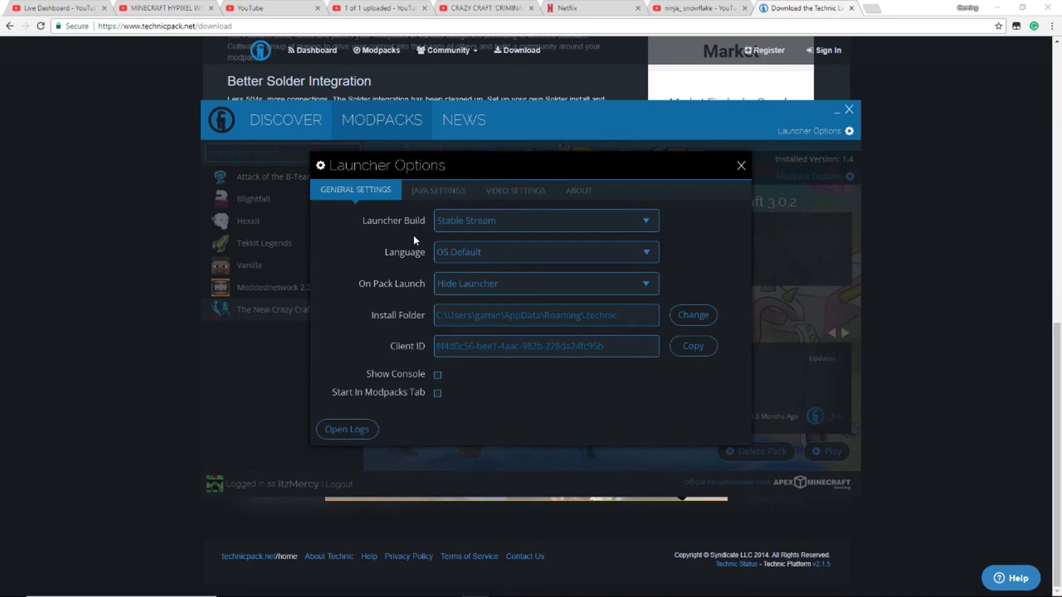
pyautogui.click(741, 166)
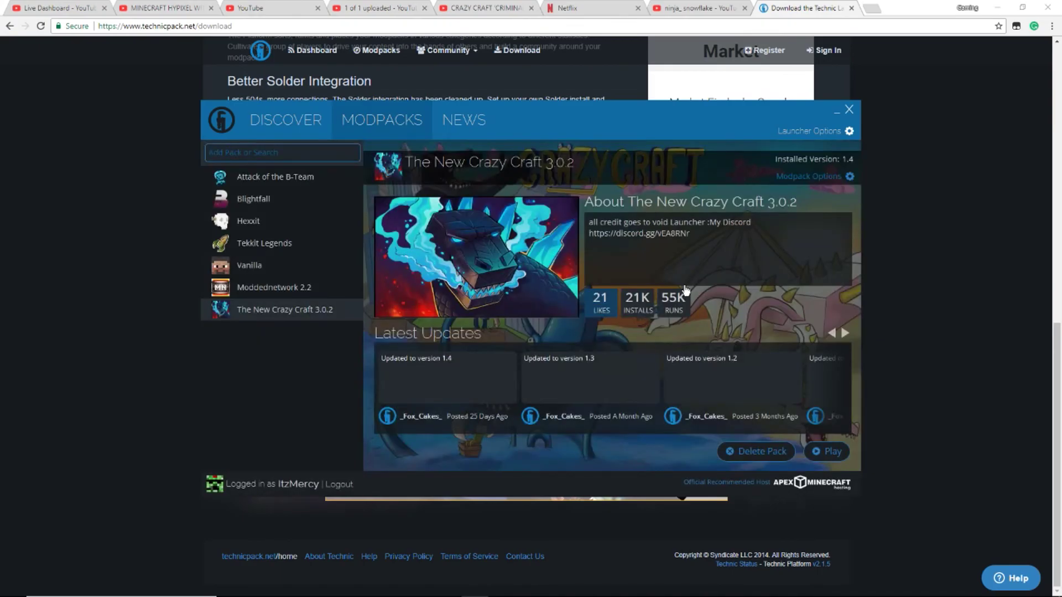